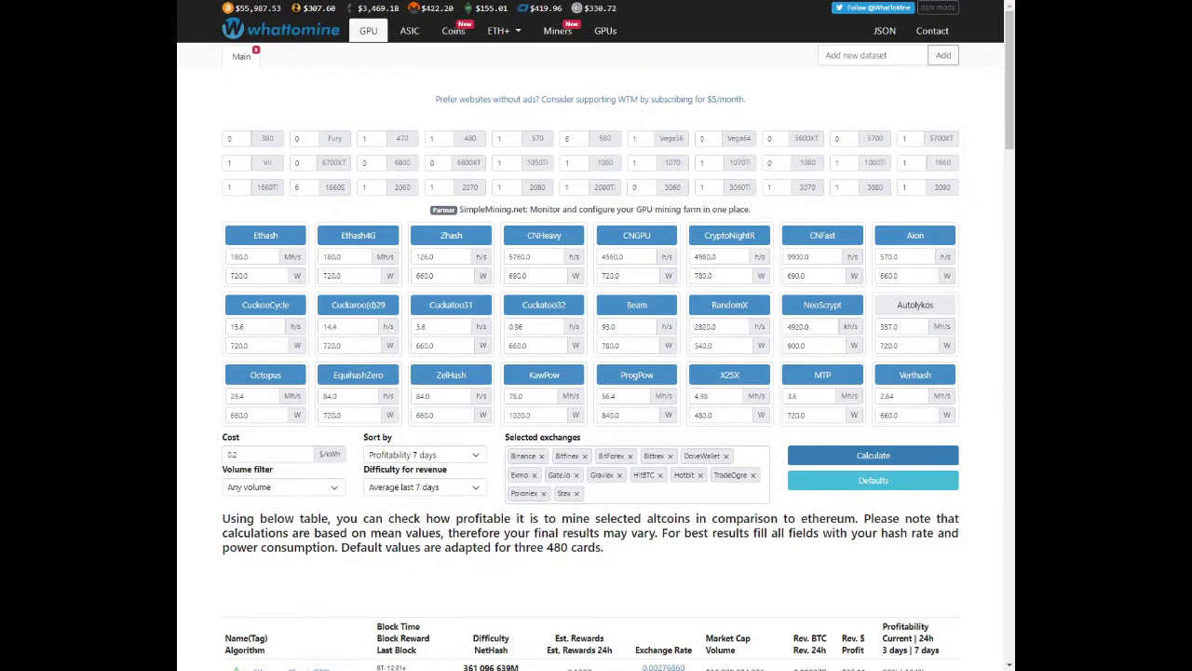
# Load the preset for one 570 card and set Ethash4G to 30 Mh/s and 90 W.
pyautogui.click(537, 140)
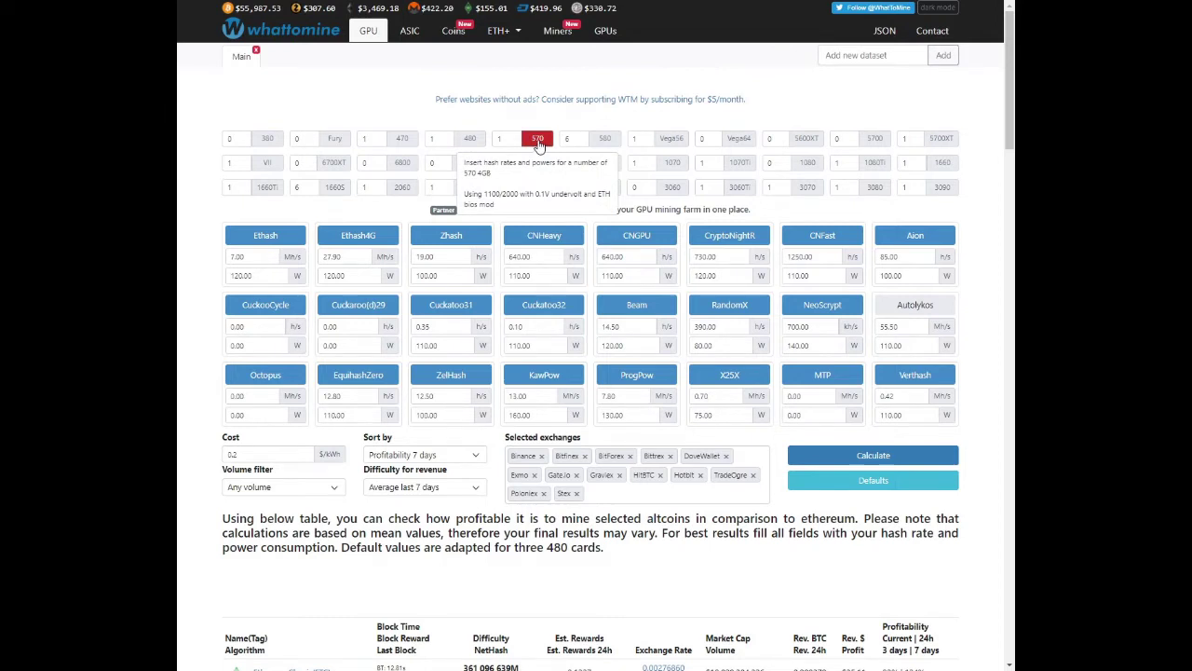
pyautogui.moveTo(346, 258); pyautogui.dragTo(291, 258)
pyautogui.write('30')
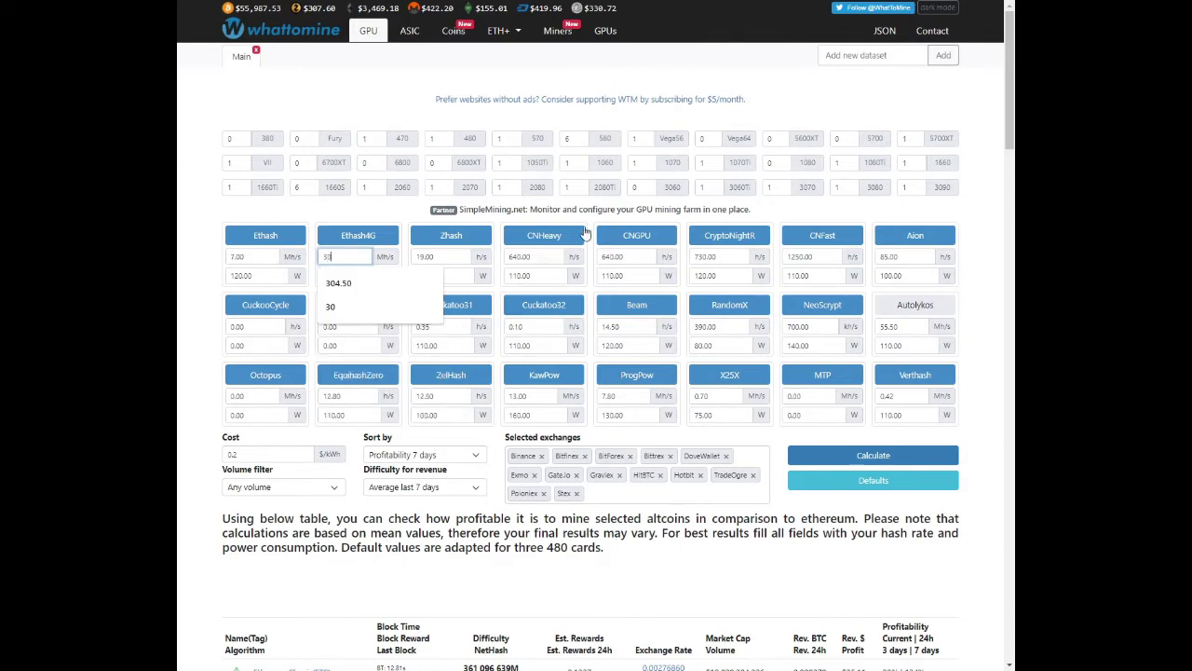
pyautogui.click(362, 305)
pyautogui.moveTo(365, 275); pyautogui.dragTo(303, 279)
pyautogui.write('90')
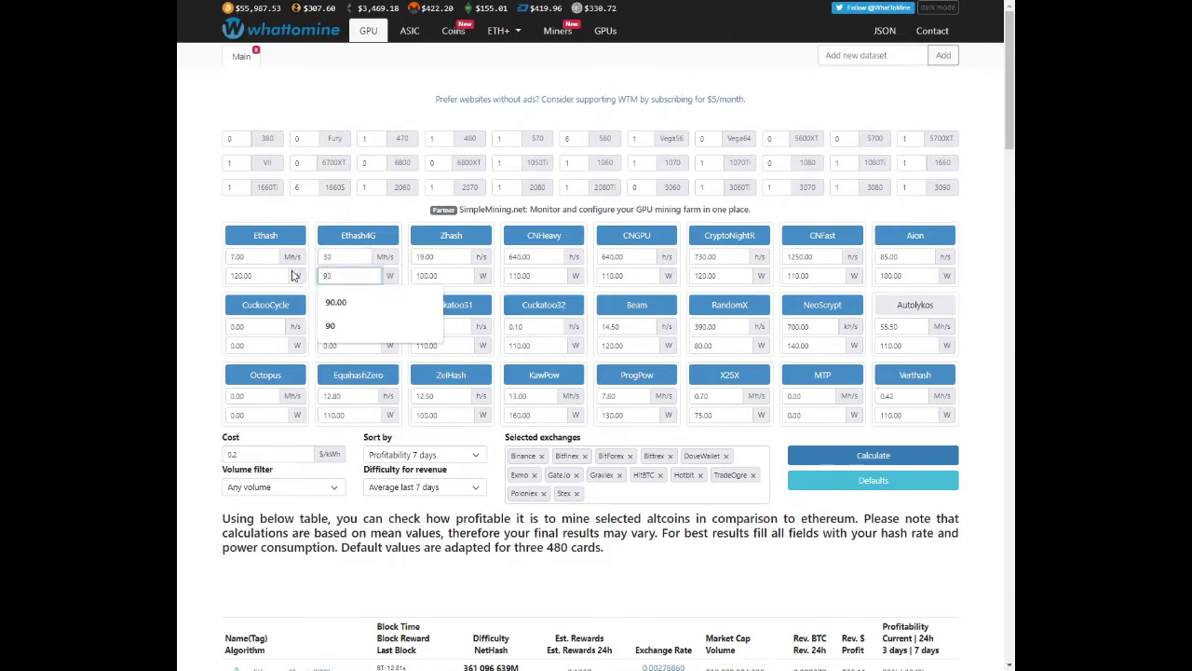
pyautogui.click(203, 291)
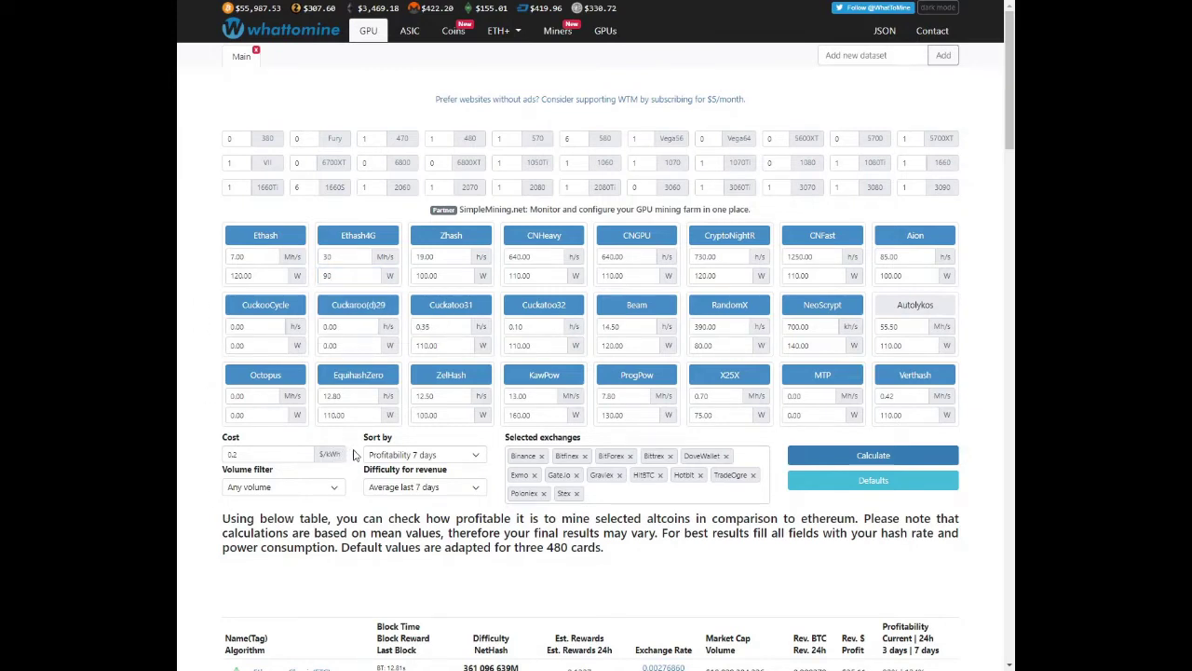
# Calculate the single 570 card's mining profitability and review the coin results table.
pyautogui.click(849, 450)
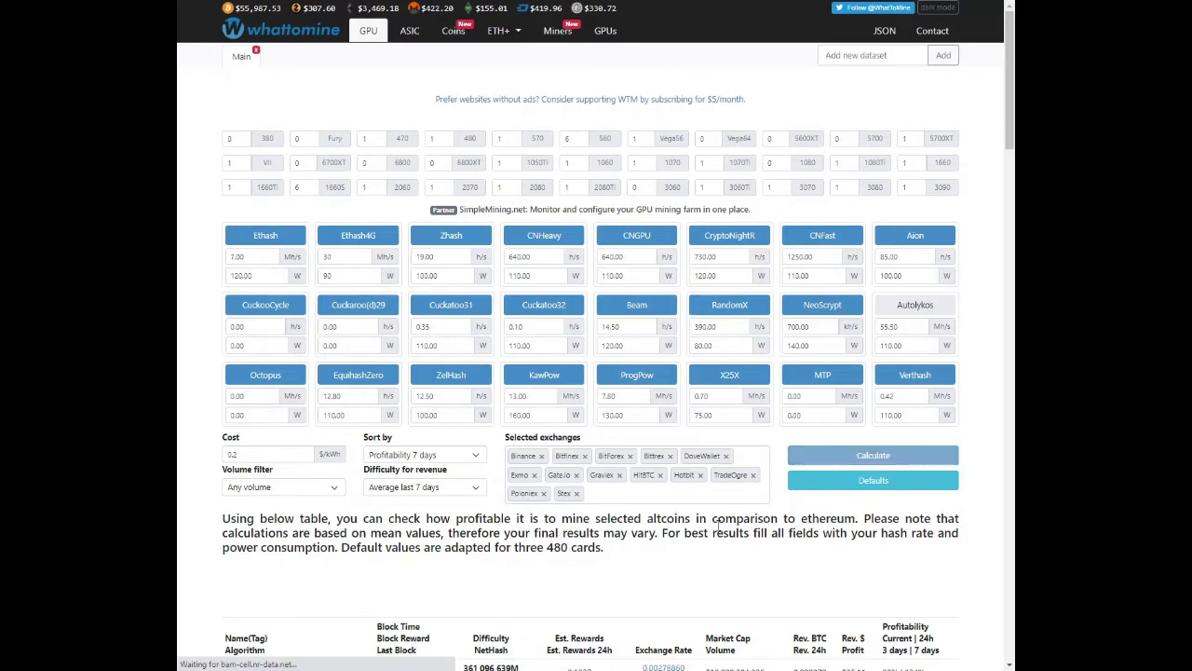
pyautogui.scroll(-2, 717, 526)
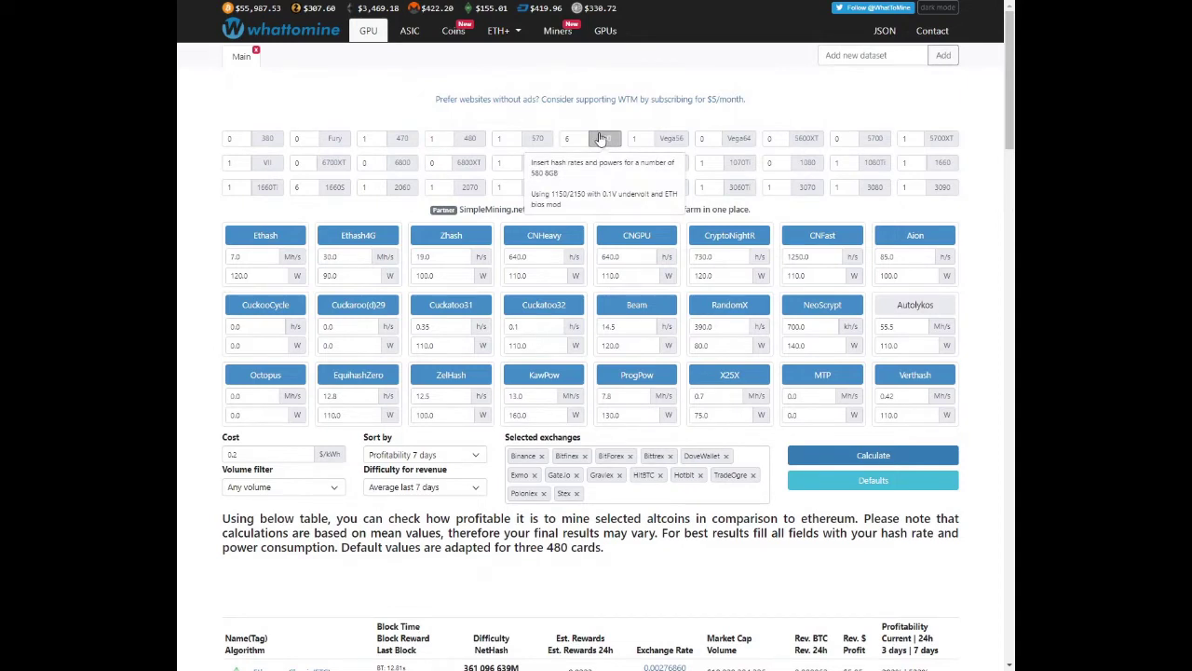
pyautogui.scroll(-1, 835, 571)
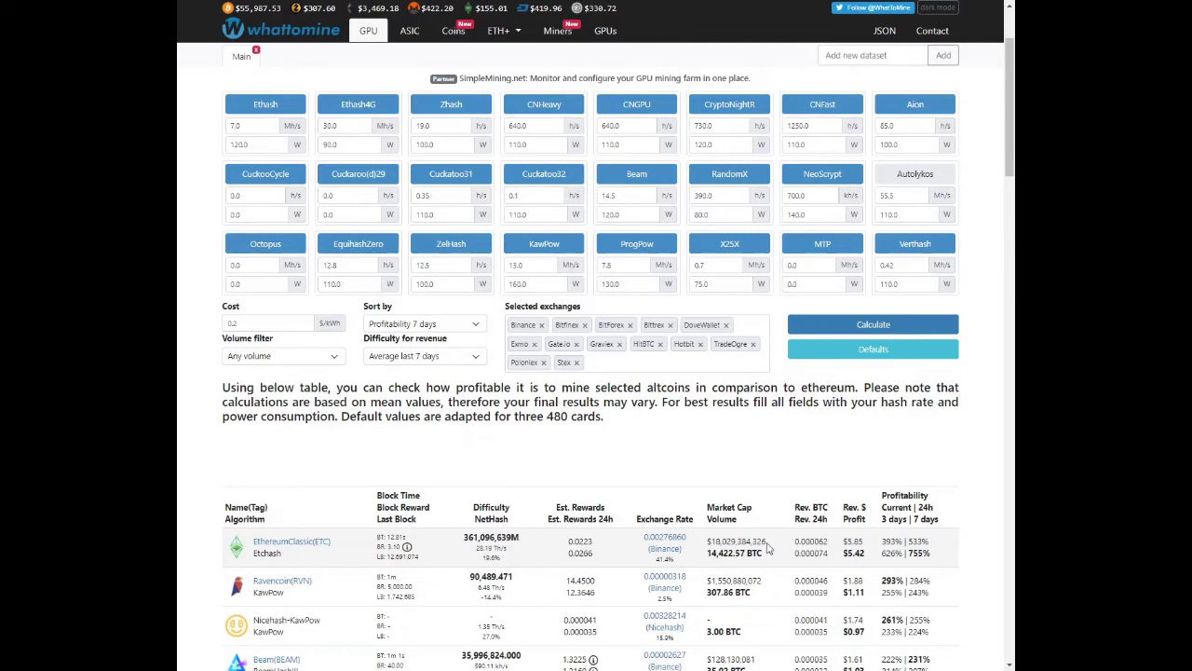
pyautogui.scroll(1, 586, 418)
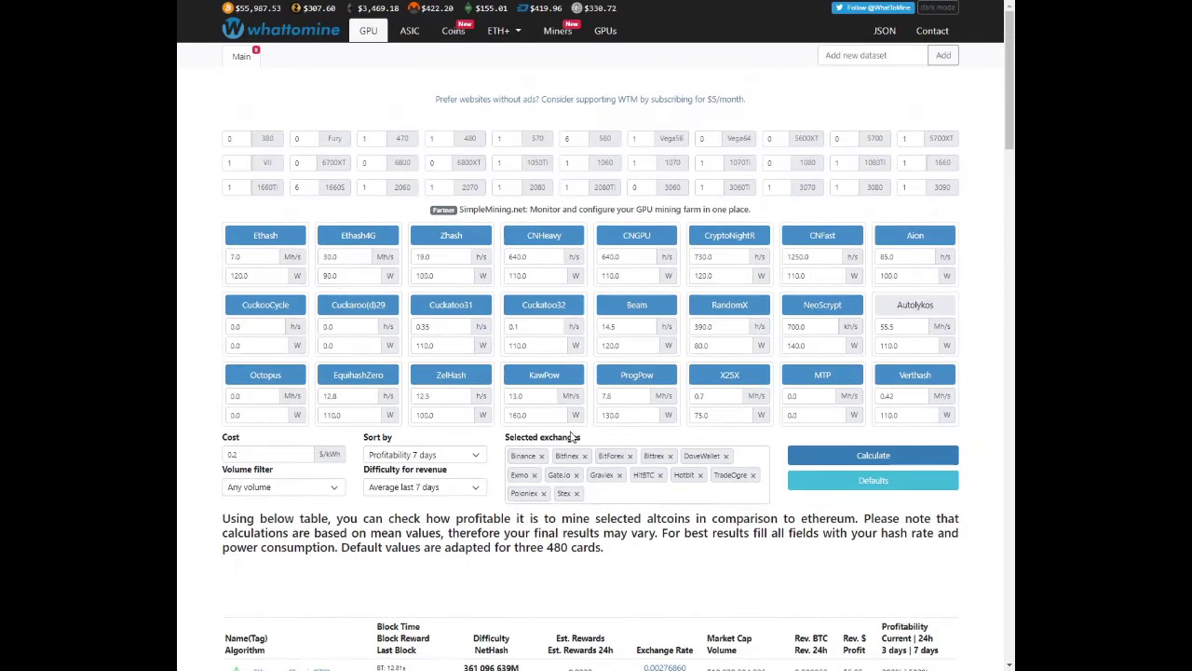
# Set the number of 580 cards to 1 with its preset values and calculate the mining profitability per coin.
pyautogui.doubleClick(572, 138)
pyautogui.write('3')
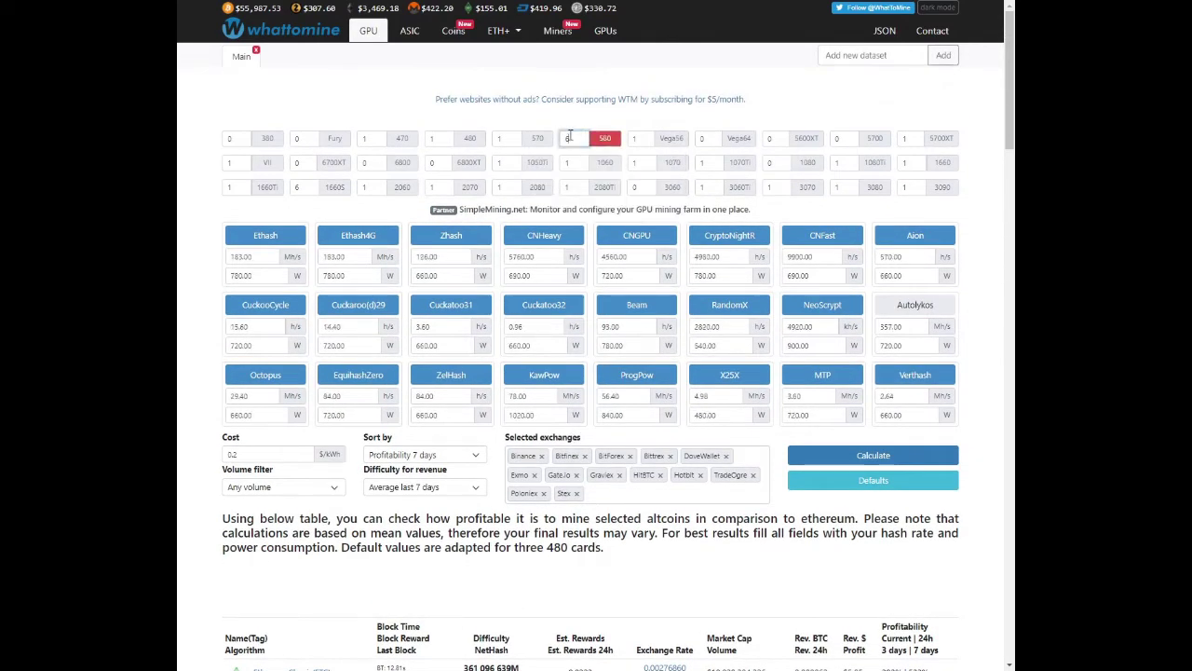
pyautogui.write('1')
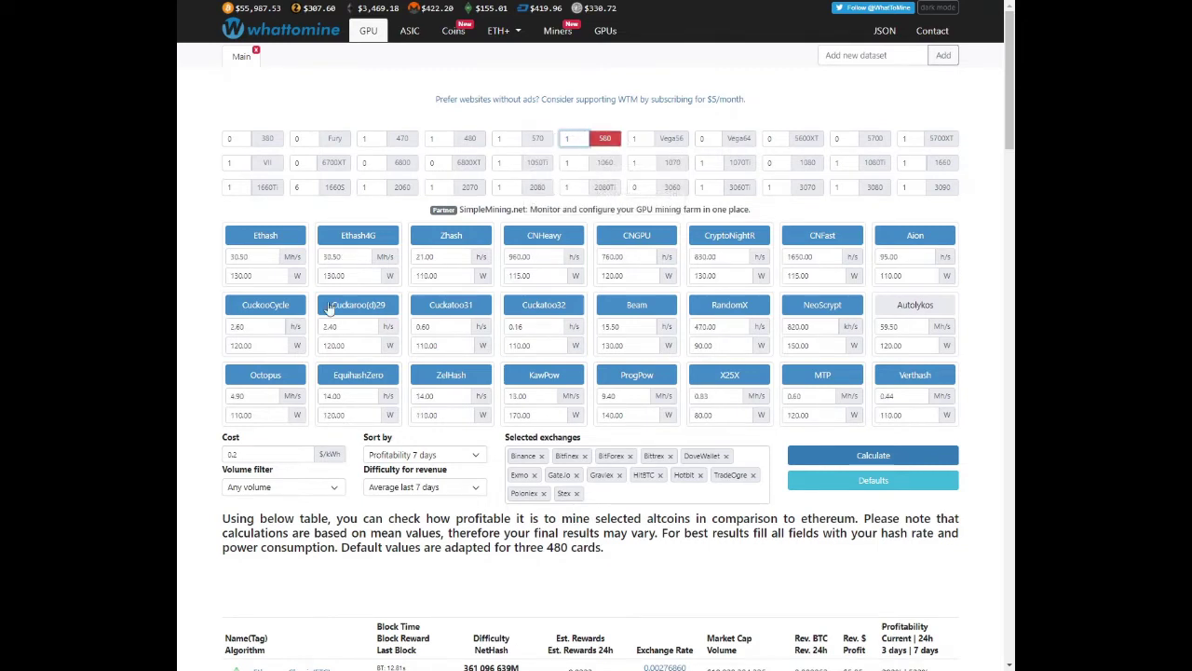
pyautogui.click(812, 454)
pyautogui.scroll(-3, 866, 465)
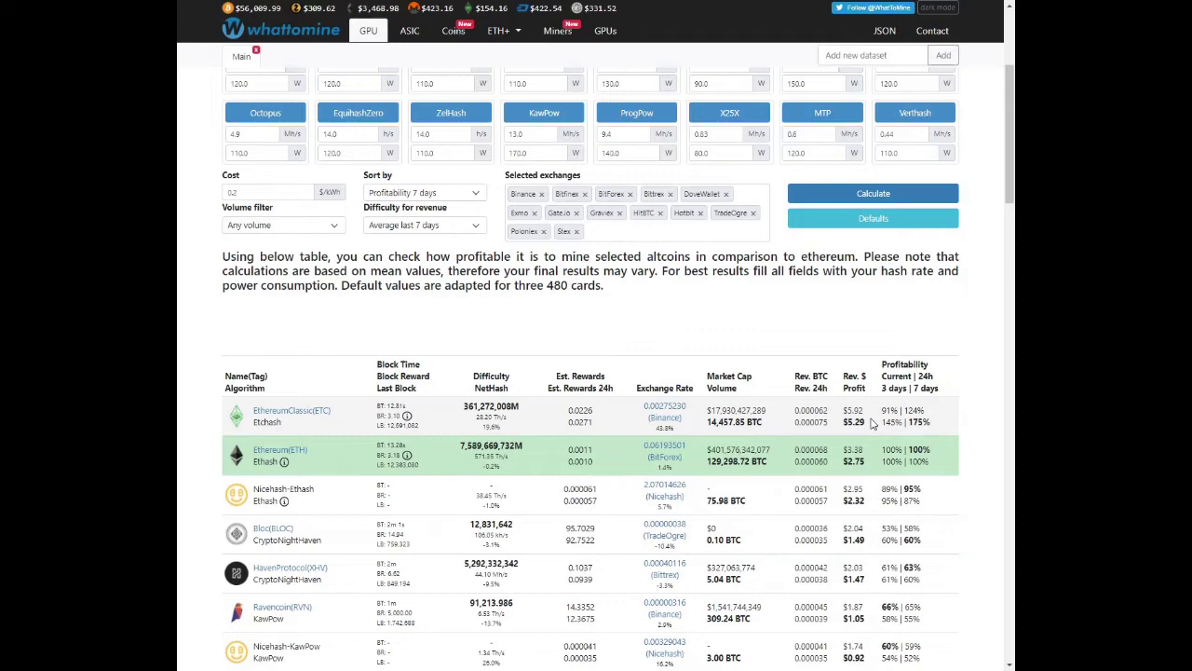
pyautogui.scroll(3, 873, 424)
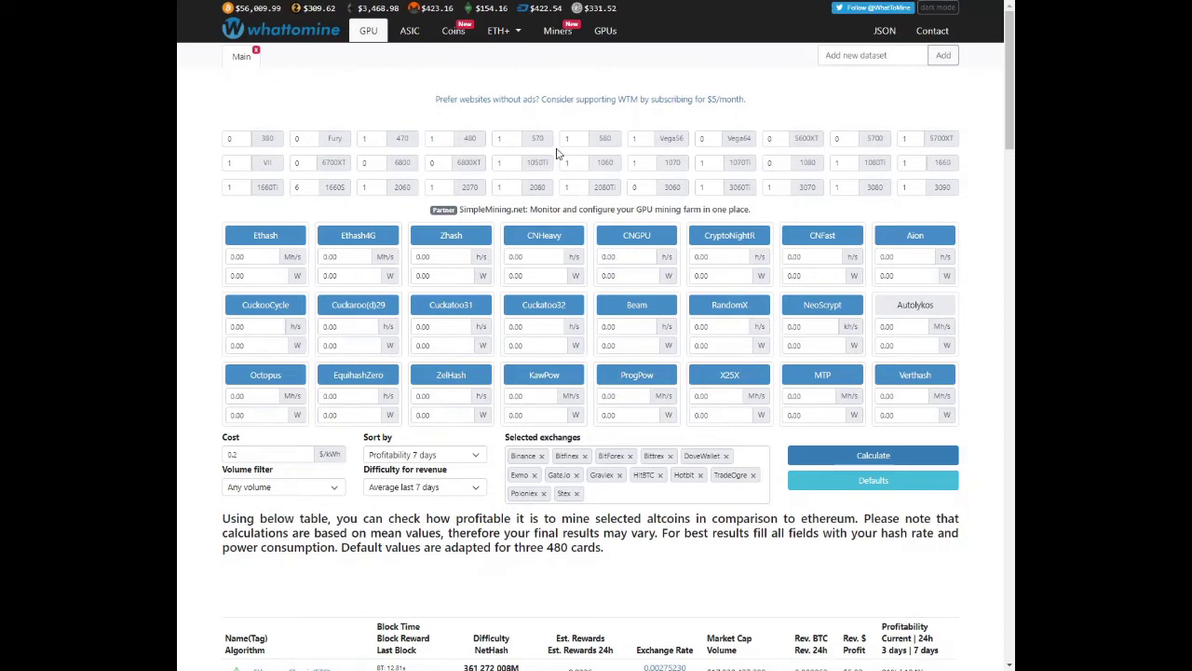
# Load the preset for six 570 cards and set the Ethash4G hashrate to 180 Mh/s.
pyautogui.click(579, 144)
pyautogui.click(572, 163)
pyautogui.moveTo(533, 149)
pyautogui.click(496, 137)
pyautogui.write('6')
pyautogui.click(347, 257)
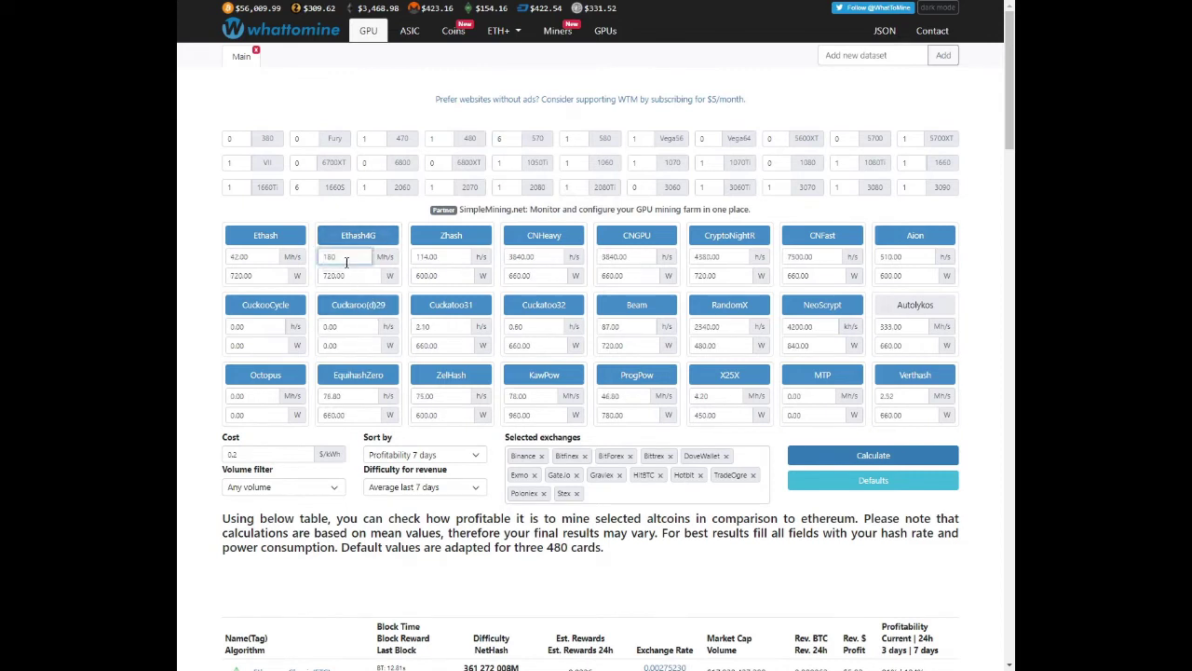
pyautogui.click(362, 277)
# Calculate the six-card rig's profitability and work out its monthly profit as 31.53 × 30 in Calculator.
pyautogui.click(819, 457)
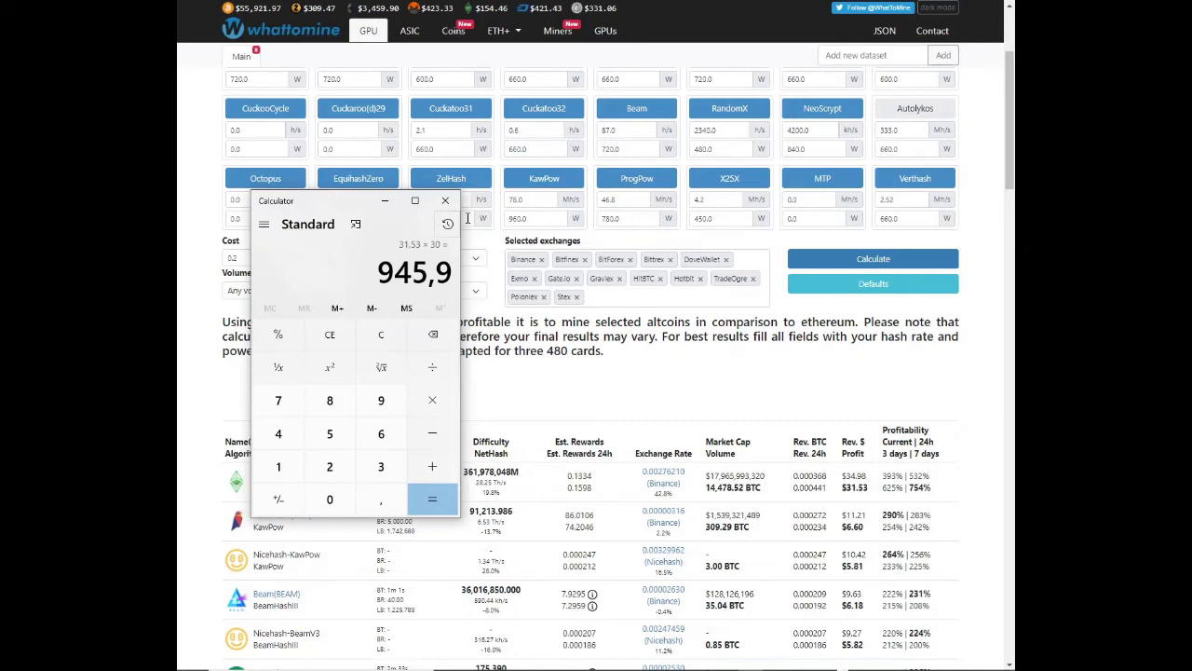
pyautogui.click(385, 200)
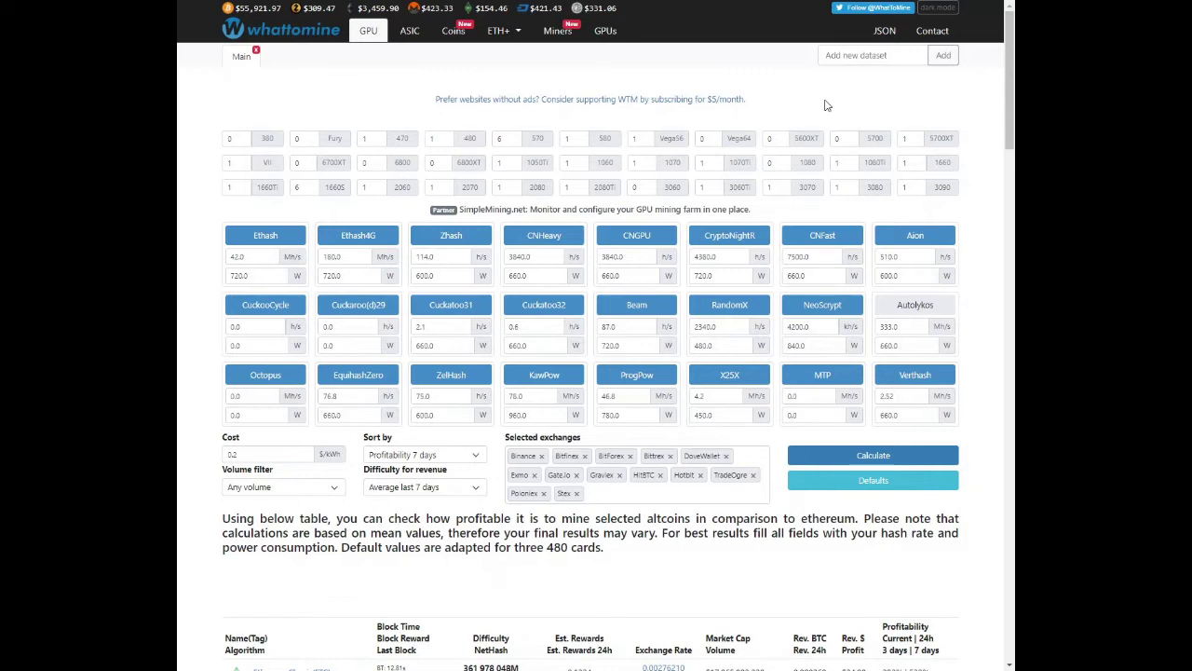
# Convert 3000 South African Rand to US dollars in Google's currency converter, and close Calculator.
pyautogui.moveTo(594, 7)
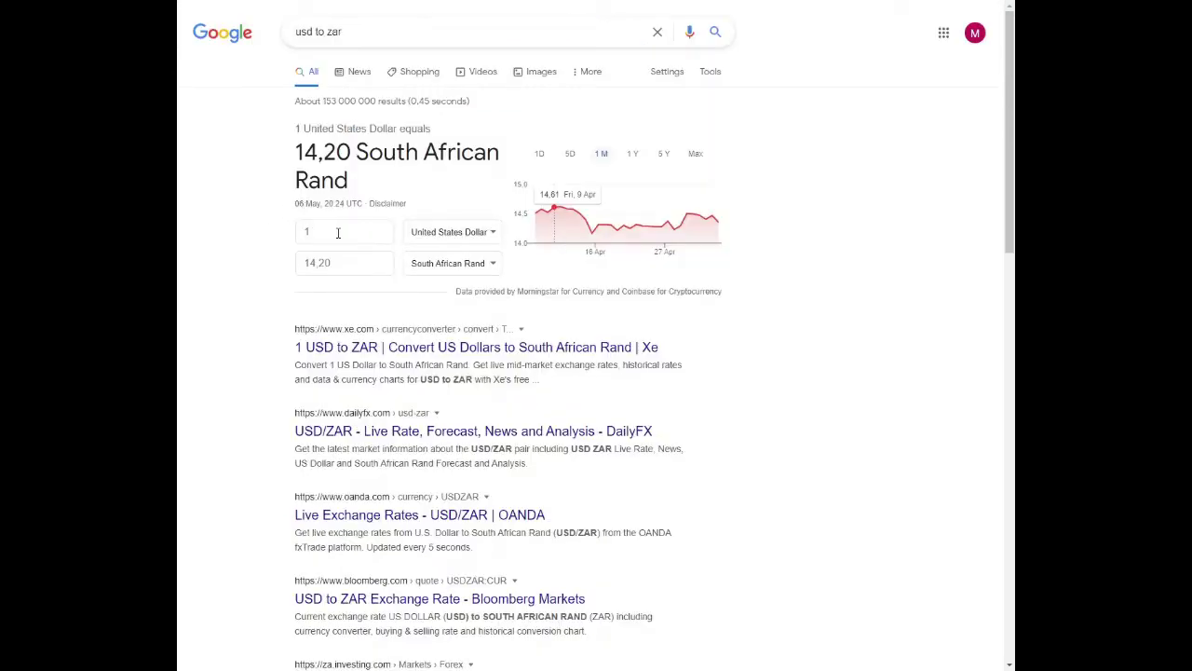
pyautogui.moveTo(344, 264); pyautogui.dragTo(287, 273)
pyautogui.write('3000')
pyautogui.moveTo(353, 231); pyautogui.dragTo(300, 231)
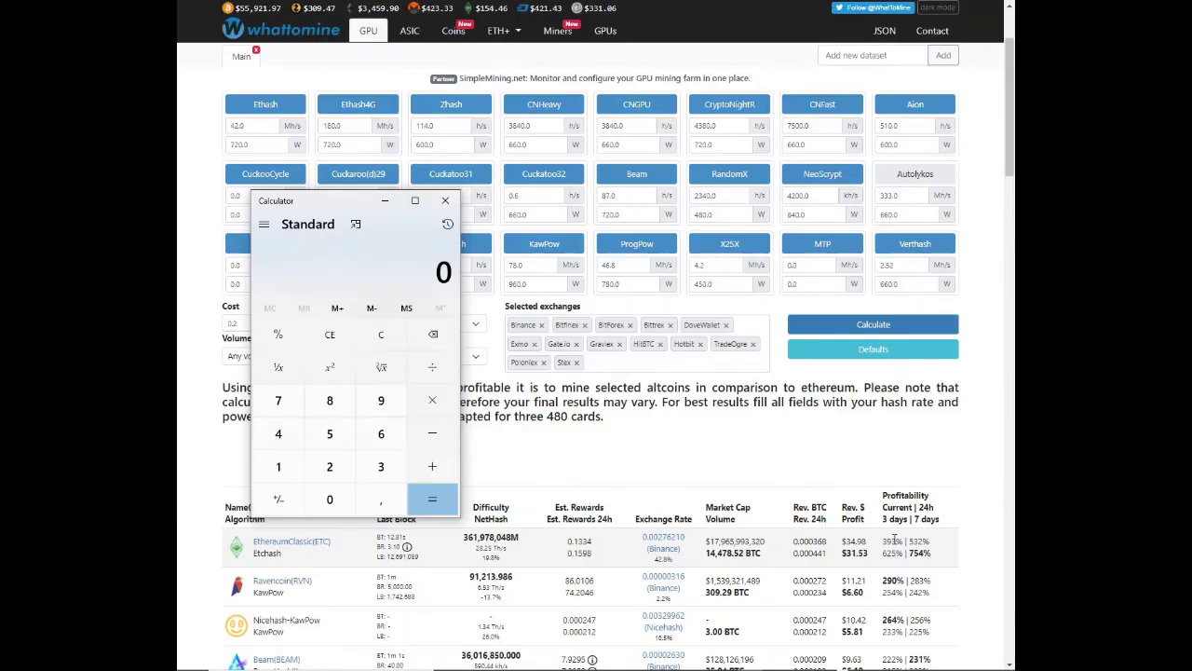
pyautogui.click(445, 200)
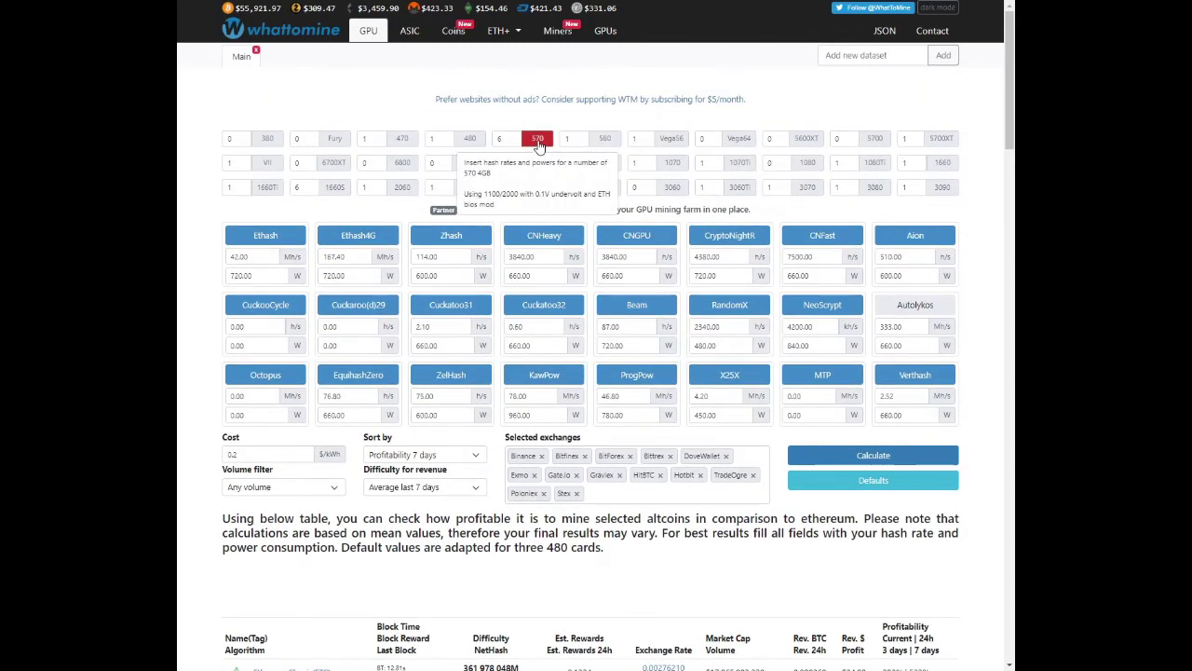
# Calculate the profitability of one 570 card with Ethash4G set to 30 Mh/s and 90 W.
pyautogui.doubleClick(498, 139)
pyautogui.write('1')
pyautogui.doubleClick(349, 256)
pyautogui.write('30')
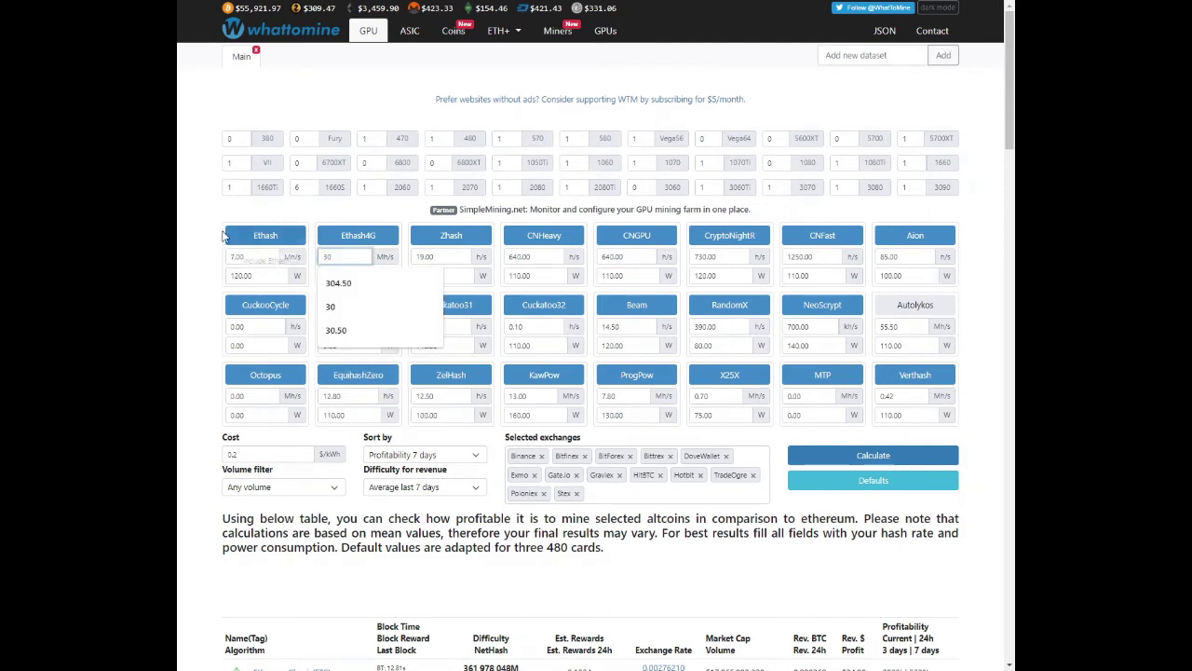
pyautogui.click(199, 229)
pyautogui.doubleClick(345, 276)
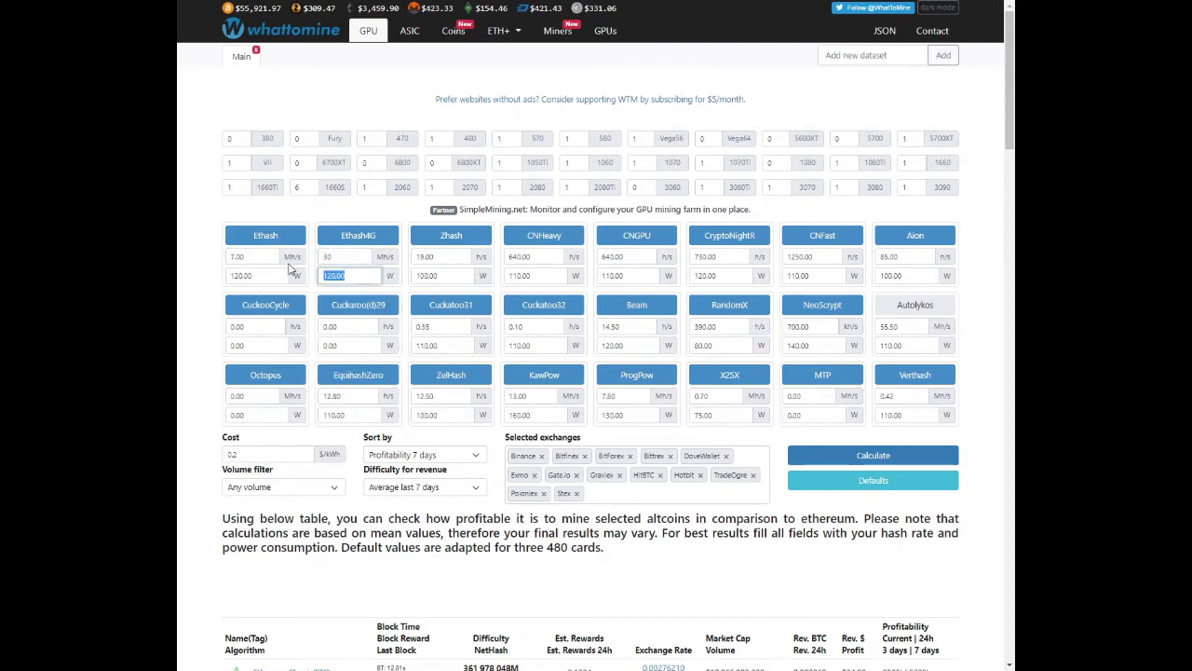
pyautogui.write('90')
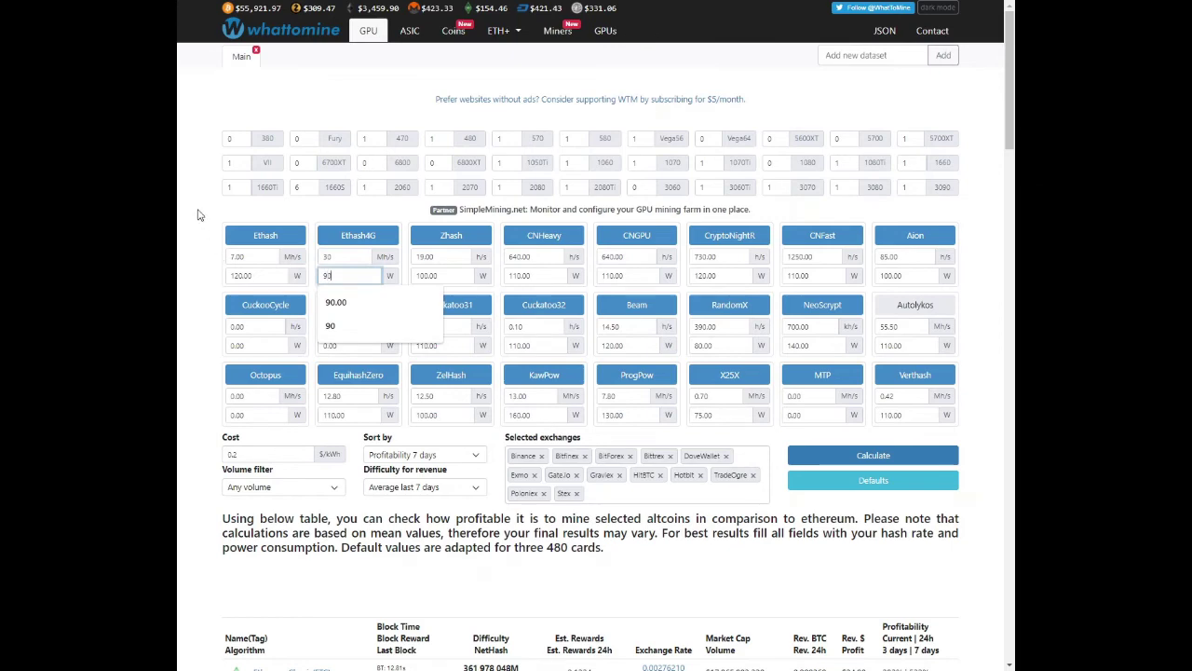
pyautogui.click(214, 245)
pyautogui.click(870, 456)
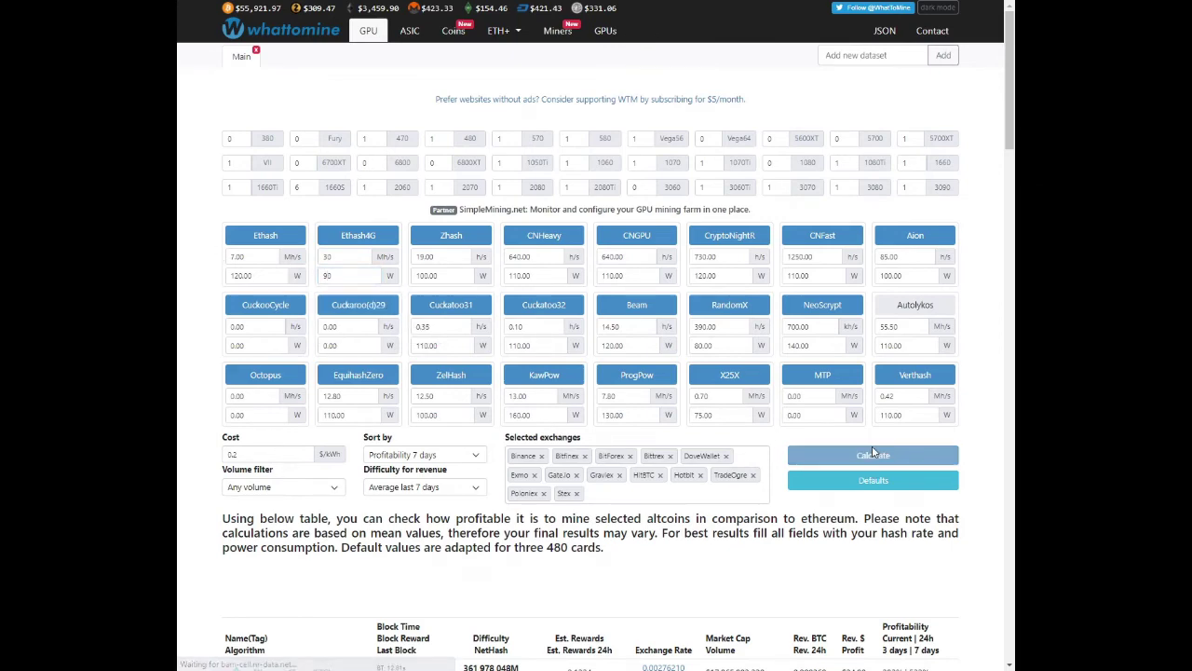